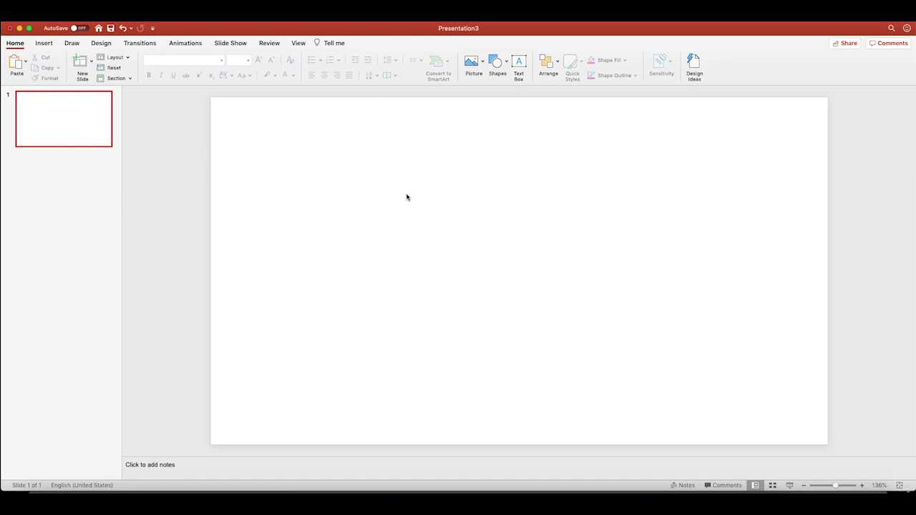
Paste the copied WWE logo picture onto the blank slide.
key(super+v)
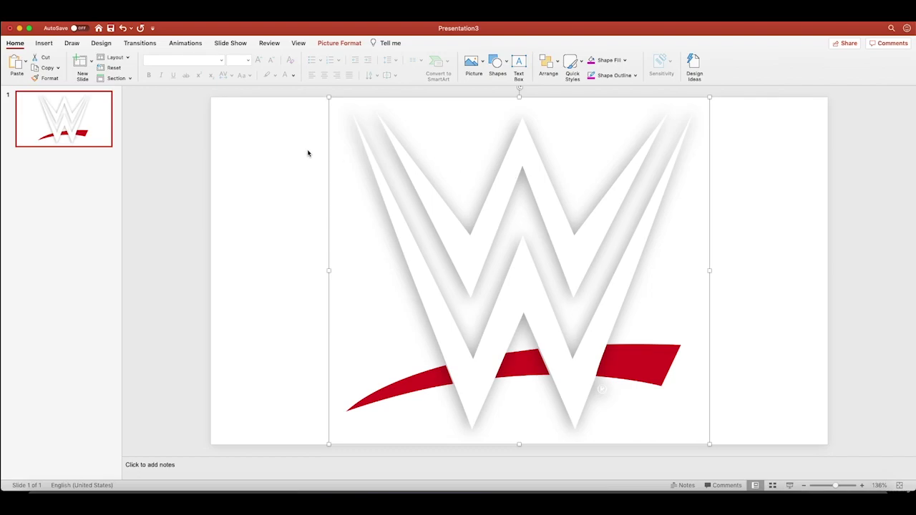
Trace the logo's lower W as a closed Freeform shape, about 17.5 cm high and 18.7 cm wide.
click(46, 44)
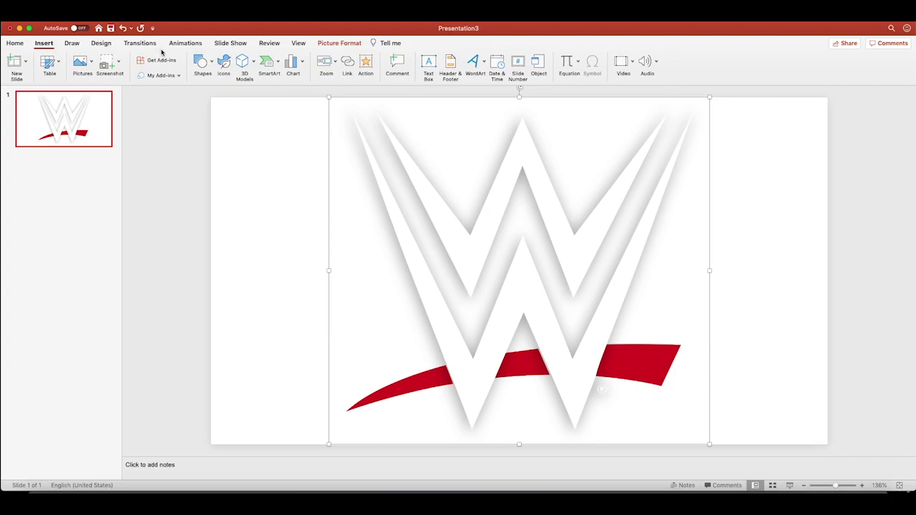
click(203, 63)
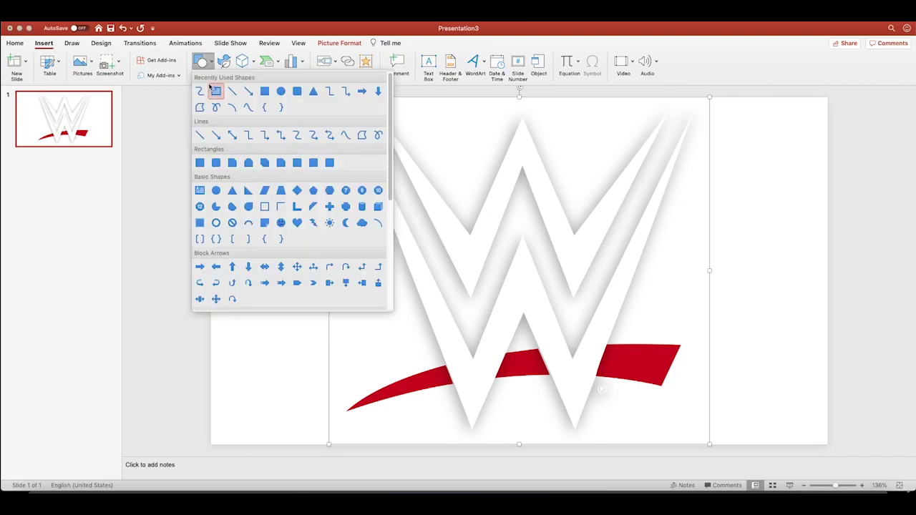
click(363, 136)
scroll(373, 164, up, 1)
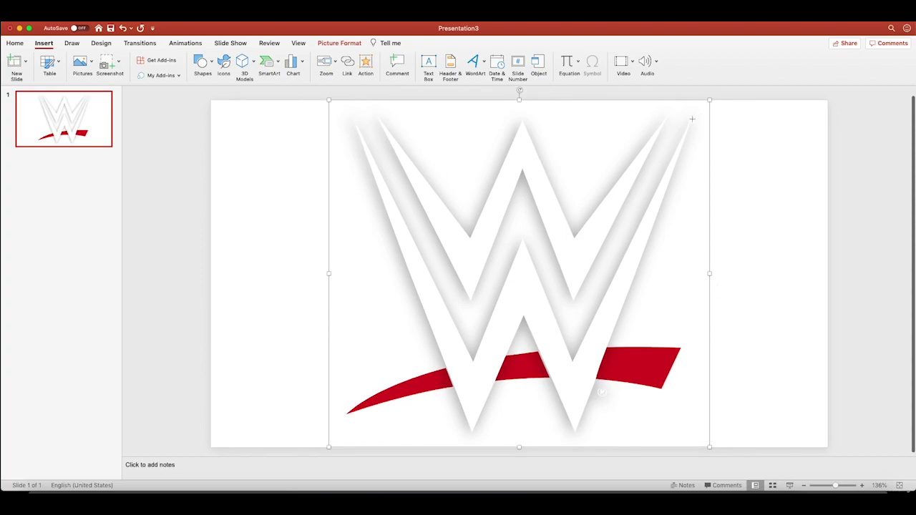
mouse_move(692, 119)
mouse_down()
mouse_move(636, 267)
mouse_move(562, 372)
mouse_move(575, 431)
mouse_up()
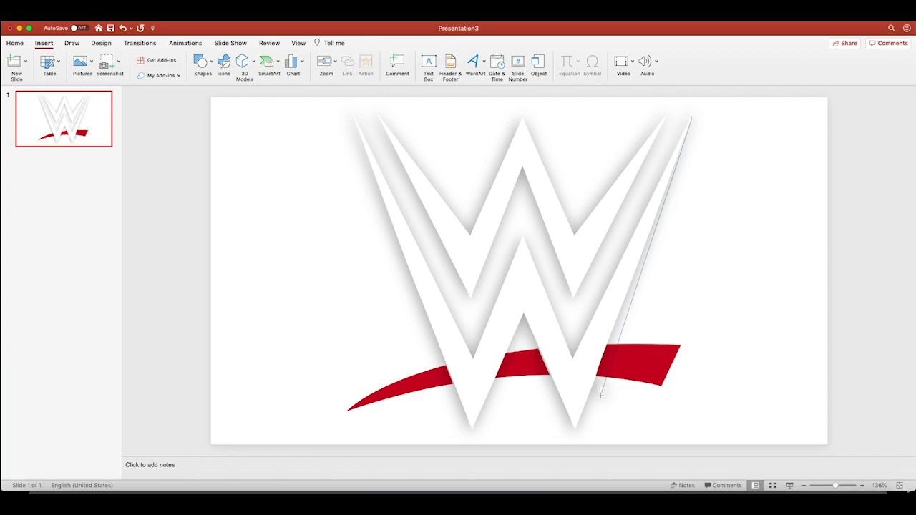
drag(691, 118, 664, 296)
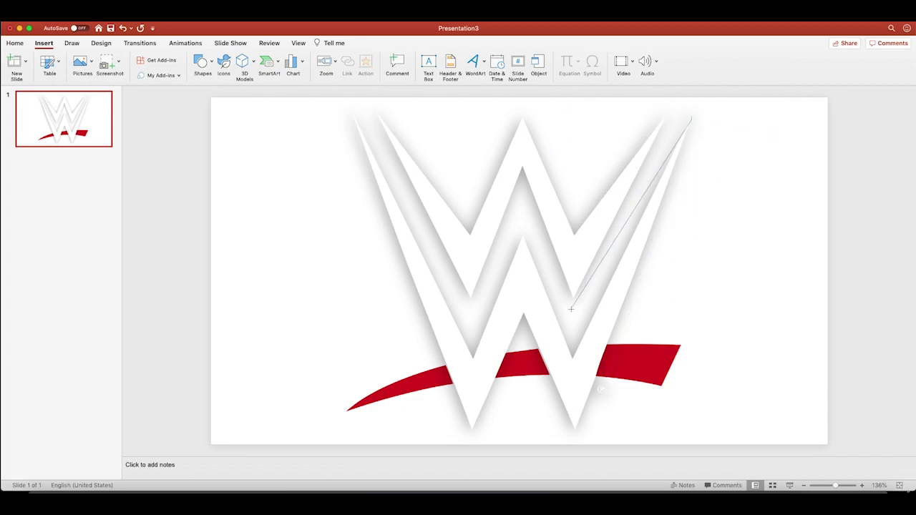
click(575, 429)
click(523, 315)
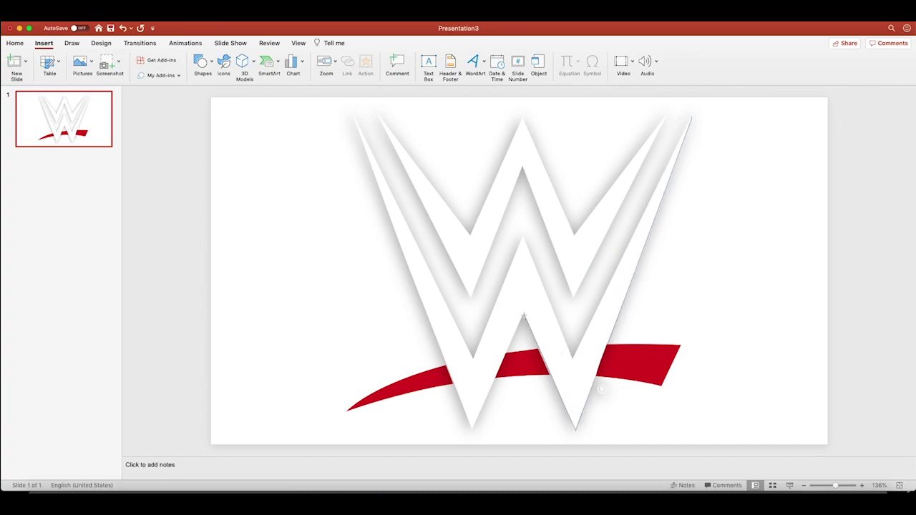
click(473, 430)
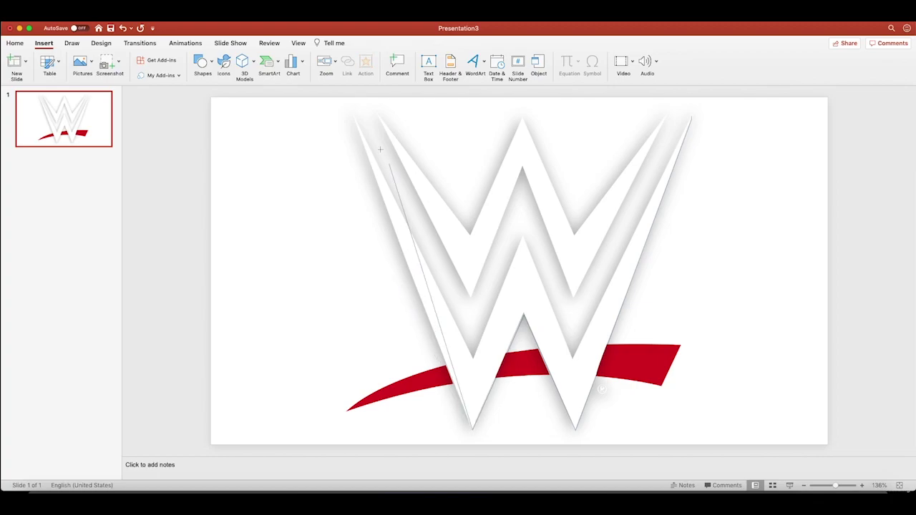
click(351, 111)
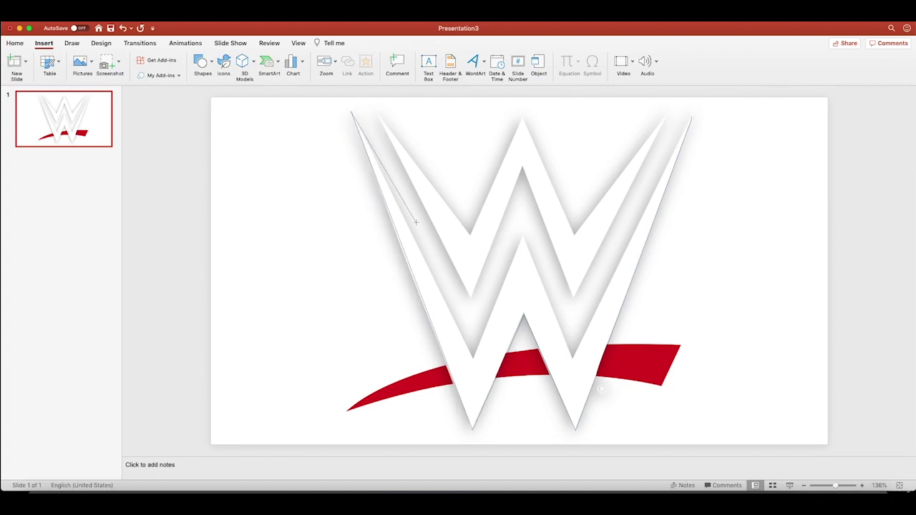
click(474, 358)
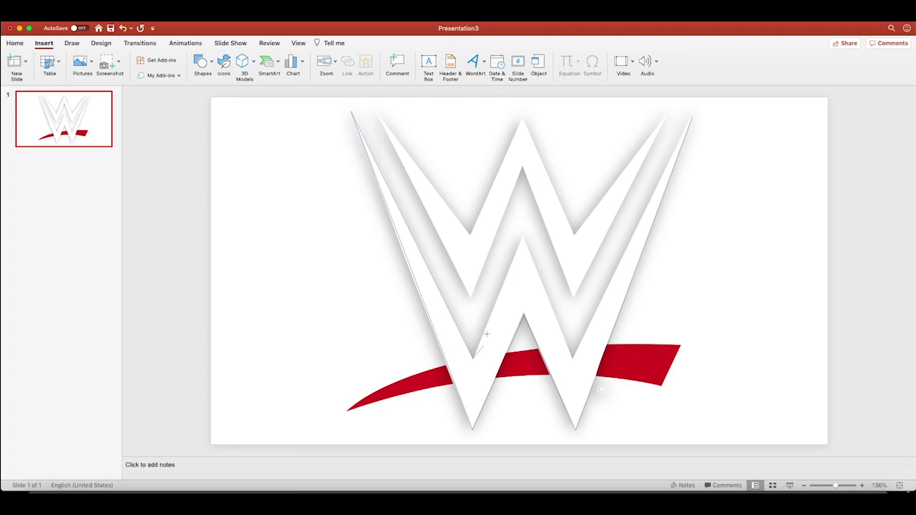
click(522, 234)
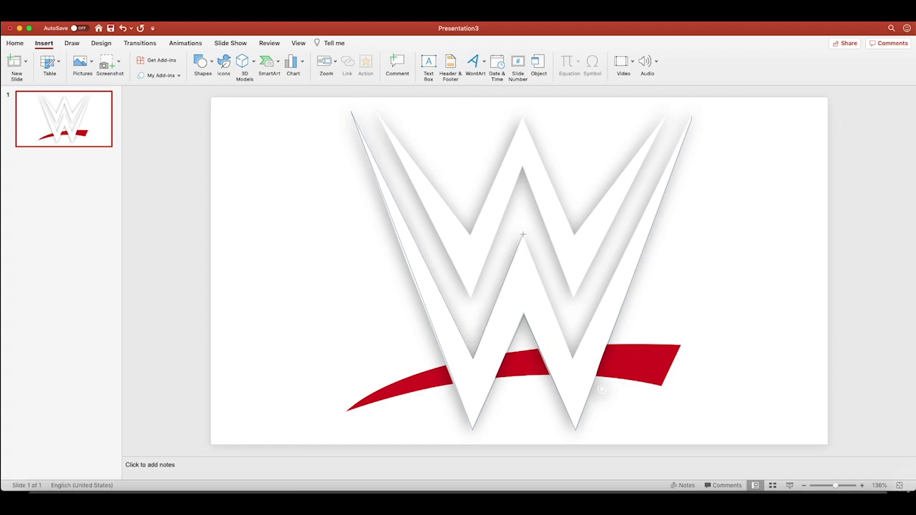
click(572, 358)
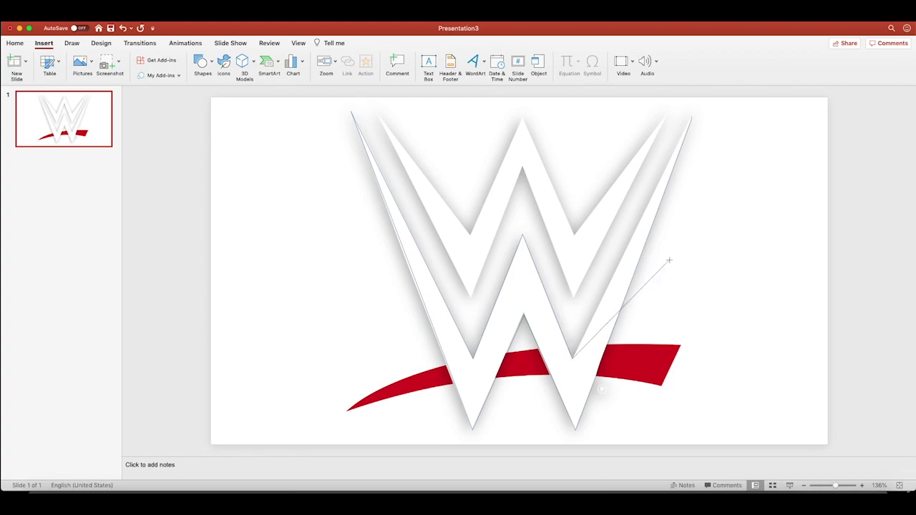
double_click(691, 116)
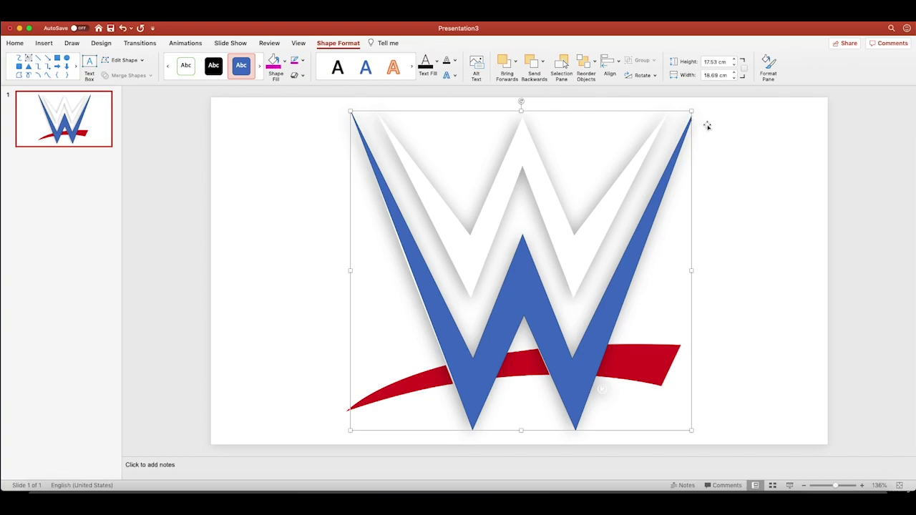
click(740, 137)
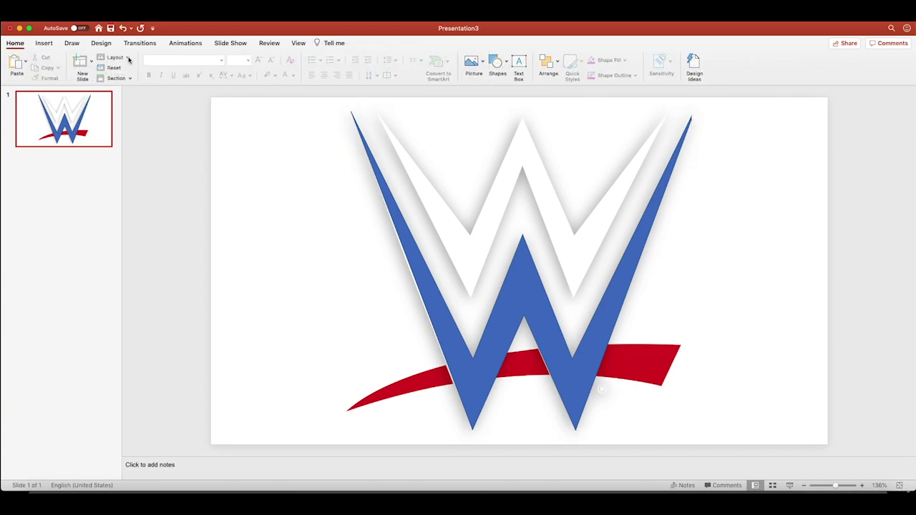
Trace the logo's upper W as a closed Freeform shape, about 10.2 cm high and 16 cm wide.
click(46, 46)
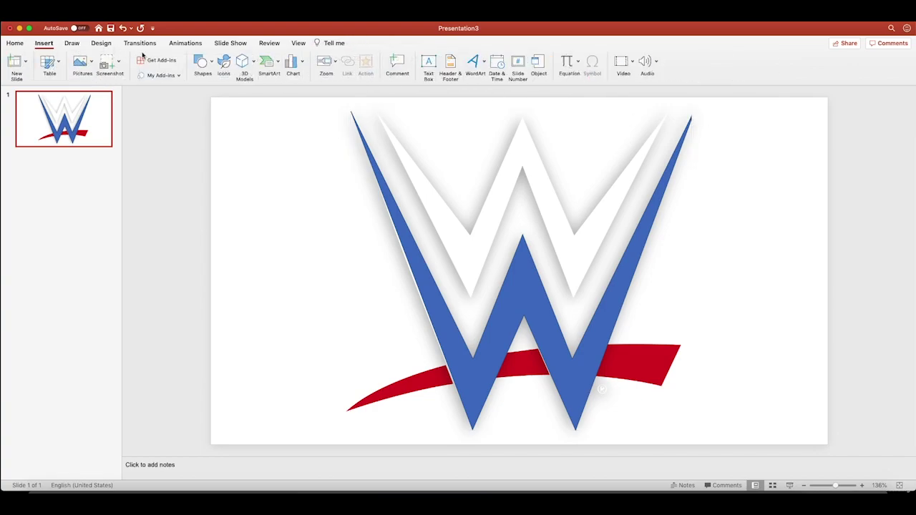
click(202, 63)
click(358, 133)
mouse_move(666, 113)
mouse_down()
mouse_move(581, 269)
mouse_move(578, 305)
mouse_move(537, 180)
mouse_move(523, 166)
mouse_move(471, 295)
mouse_move(497, 311)
mouse_move(376, 113)
mouse_up()
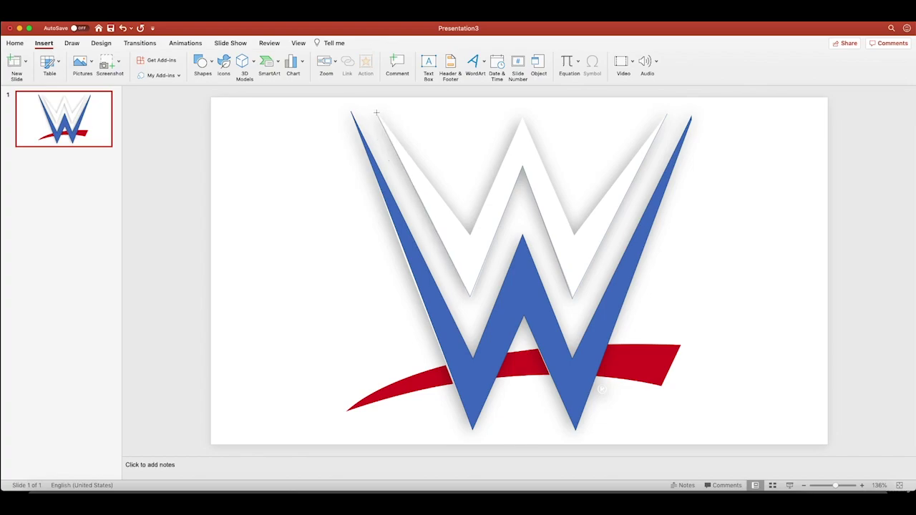
mouse_move(471, 233)
mouse_down()
mouse_move(494, 141)
mouse_move(522, 118)
mouse_move(573, 231)
mouse_move(636, 123)
mouse_move(666, 112)
mouse_up()
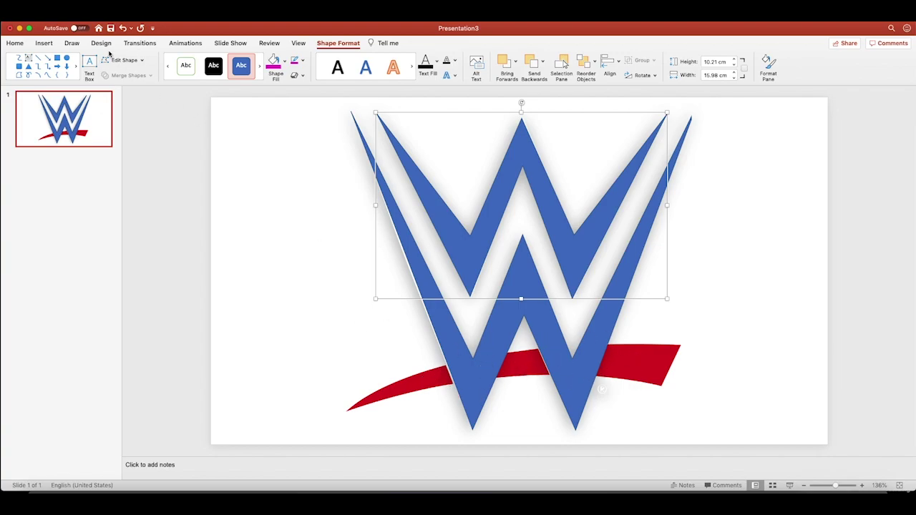
Trace the left segment of the red swoosh as a closed Freeform shape, about 2.5 cm high and 5.9 cm wide.
click(44, 43)
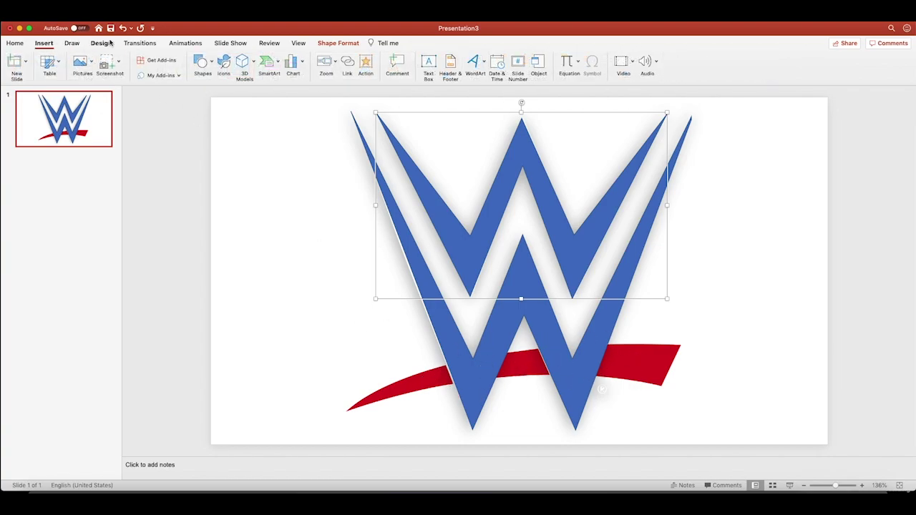
click(204, 61)
click(362, 135)
click(348, 410)
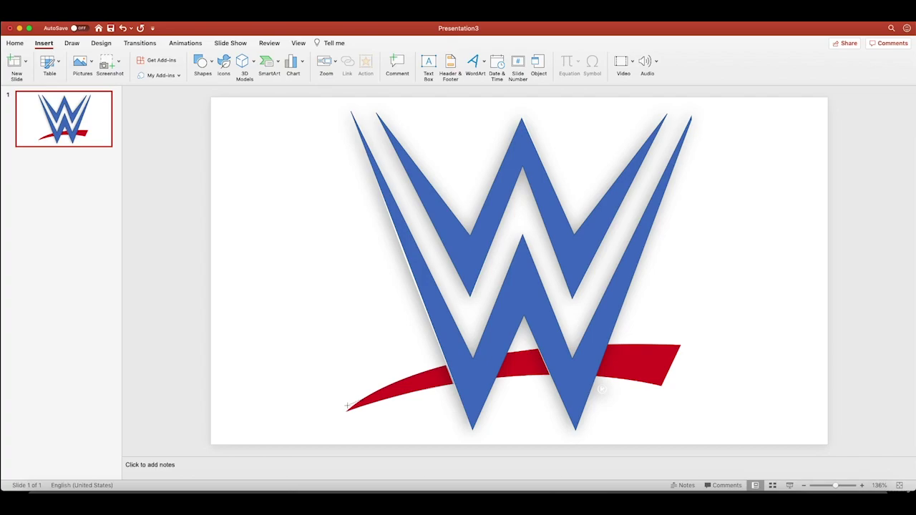
click(348, 410)
click(349, 410)
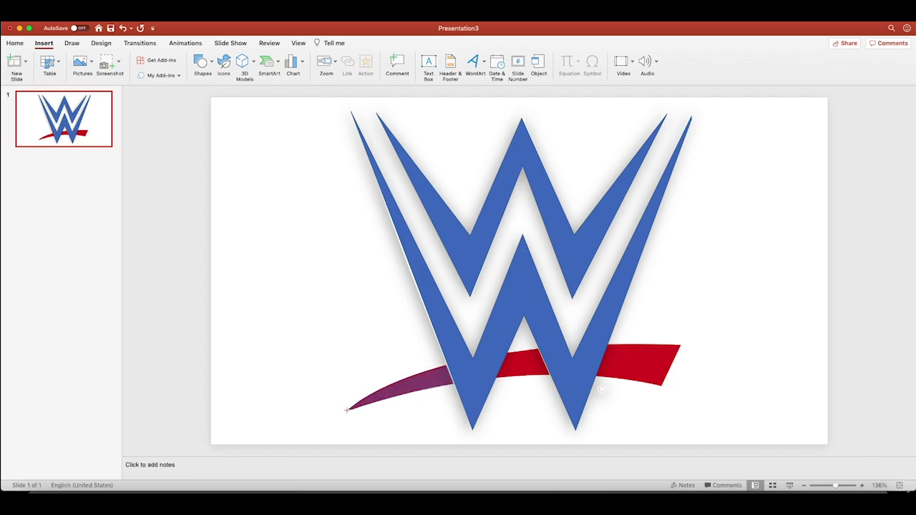
click(326, 398)
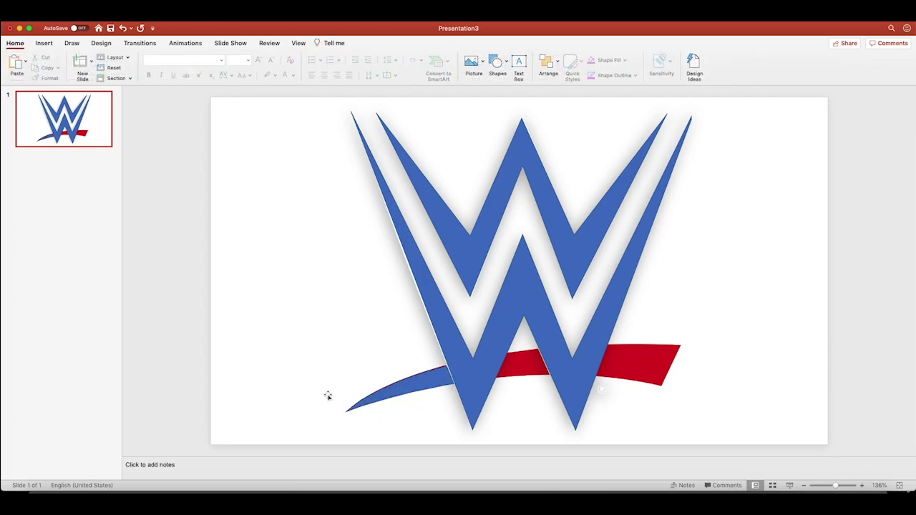
Adjust the position of the traced left swoosh segment so it covers the red one in the picture.
drag(420, 381, 421, 387)
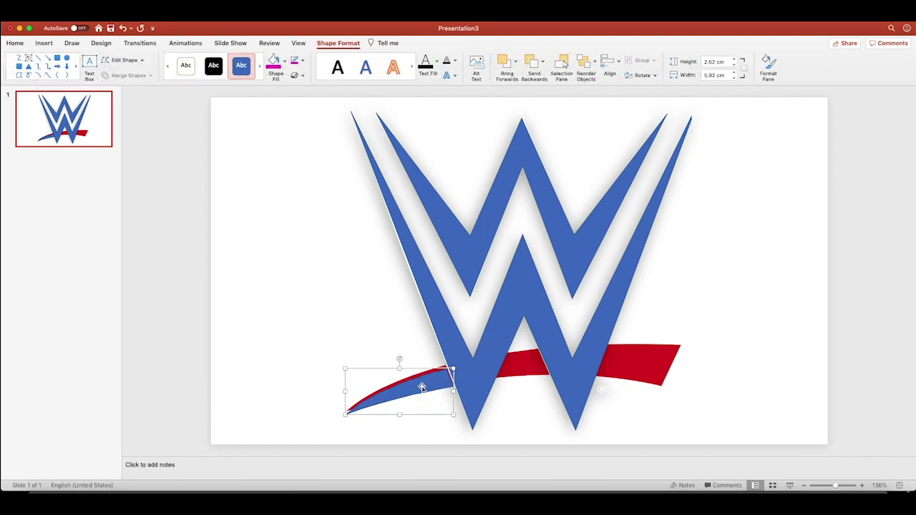
key(Up)
key(Up)
key(Up)
key(Up)
key(Up)
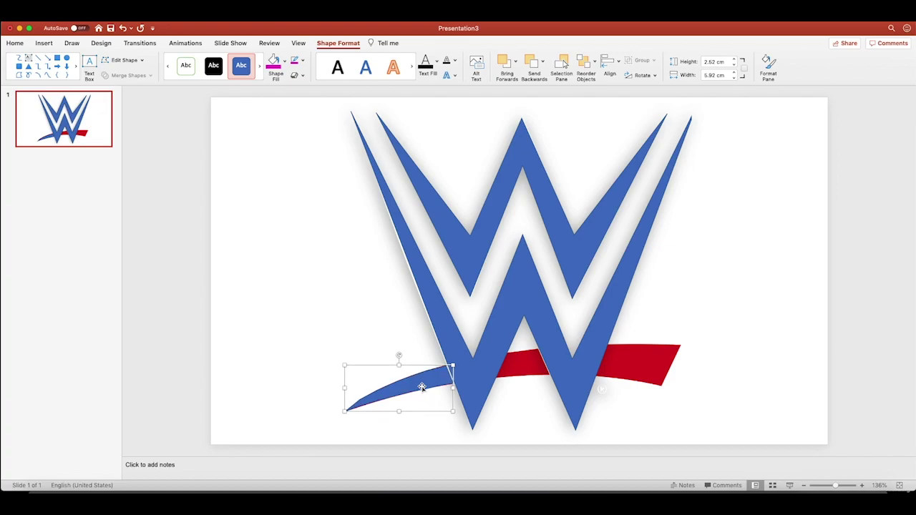
key(Up)
key(Down)
key(Up)
click(381, 341)
click(286, 289)
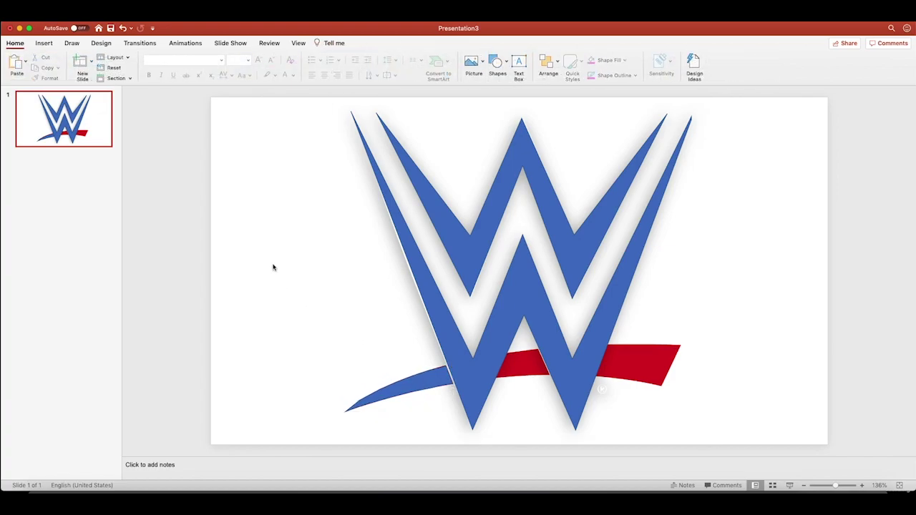
Trace the middle segment of the red swoosh, between the legs of the lower W, as a closed Freeform shape.
click(49, 44)
click(203, 62)
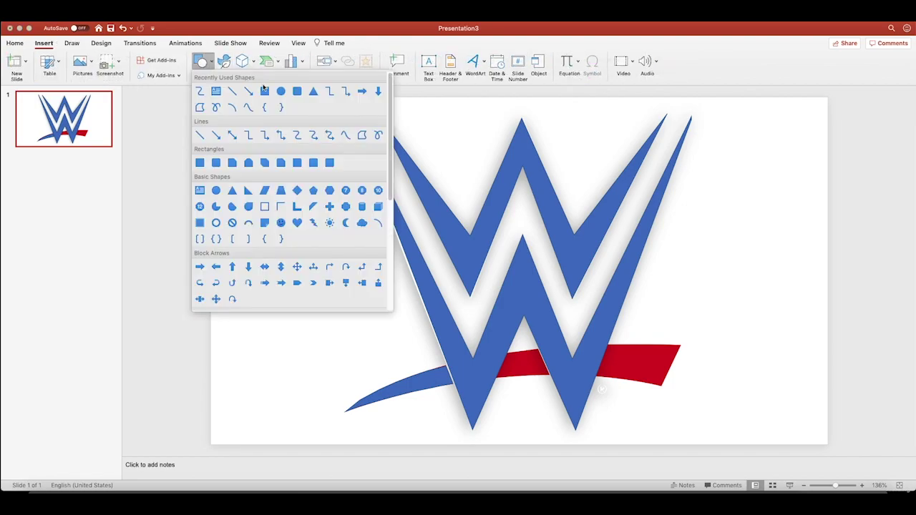
click(362, 134)
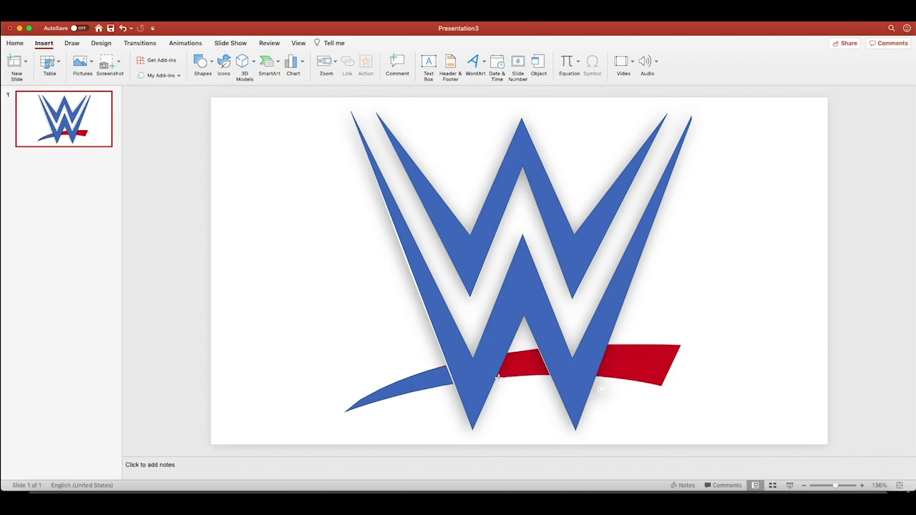
click(506, 356)
click(372, 311)
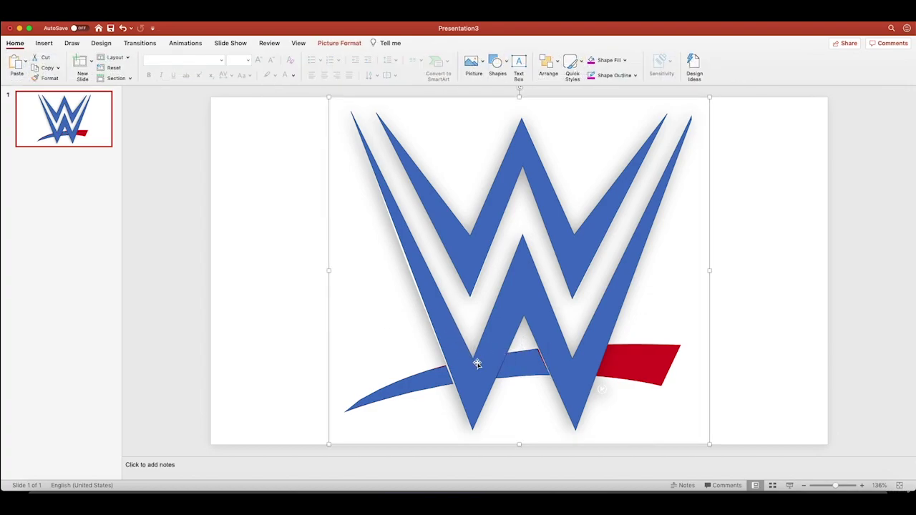
click(756, 350)
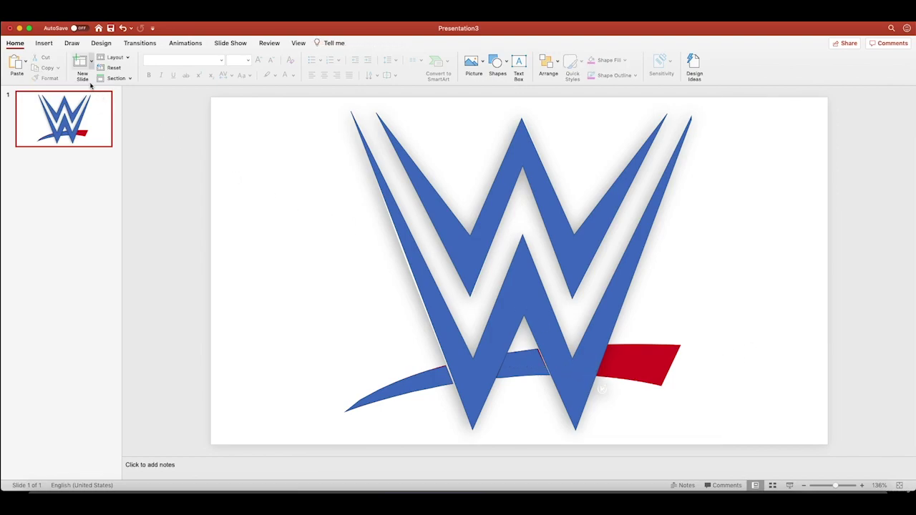
Trace the right segment of the red swoosh, beside the lower W, as a closed Freeform shape.
click(57, 45)
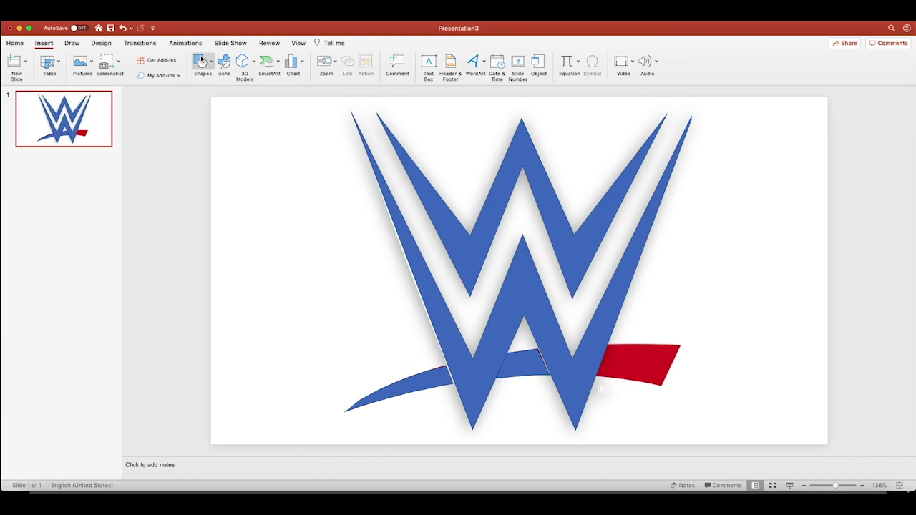
click(201, 61)
click(355, 138)
click(682, 346)
click(679, 345)
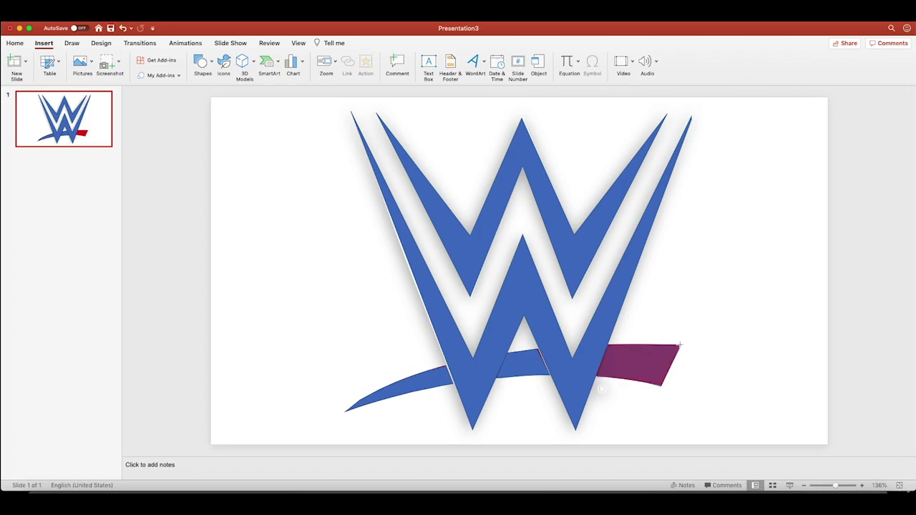
Move the original logo picture out to the right, away from behind the traced shapes.
click(688, 368)
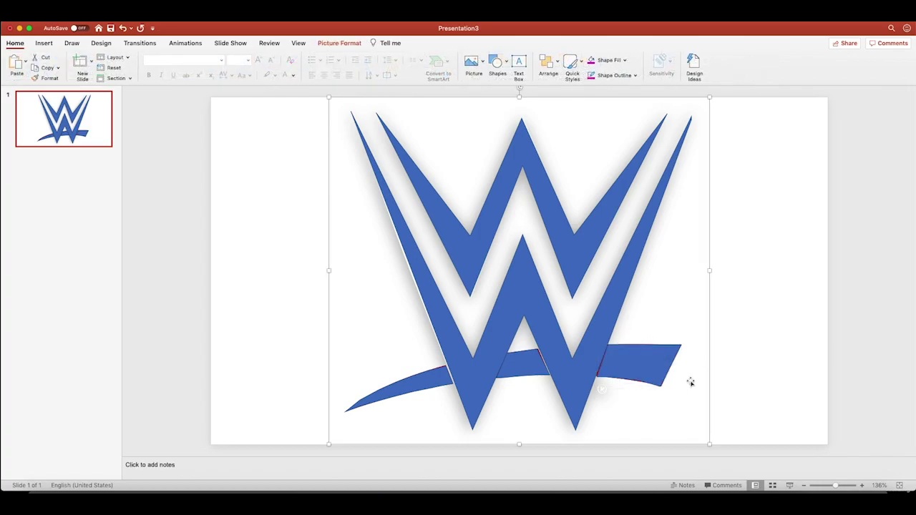
drag(691, 382, 816, 317)
Fill the upper W shape with the green theme colour.
click(460, 226)
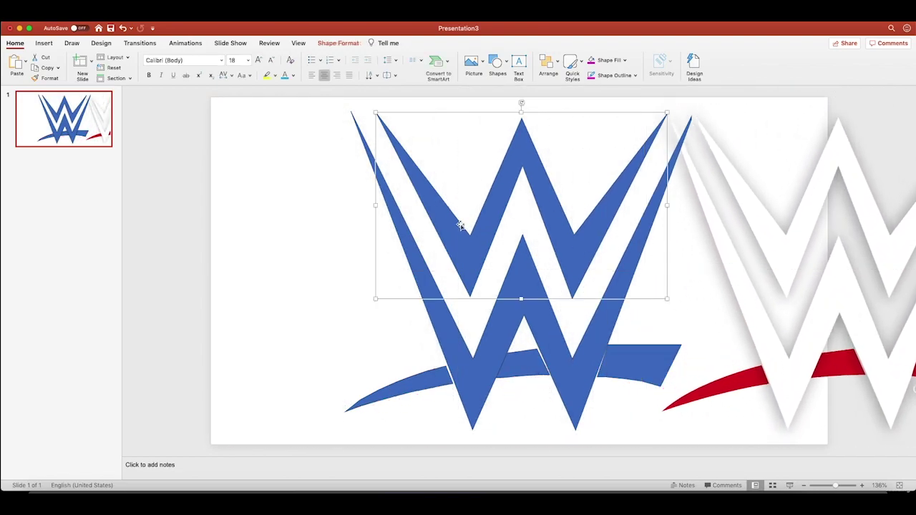
click(418, 165)
click(335, 45)
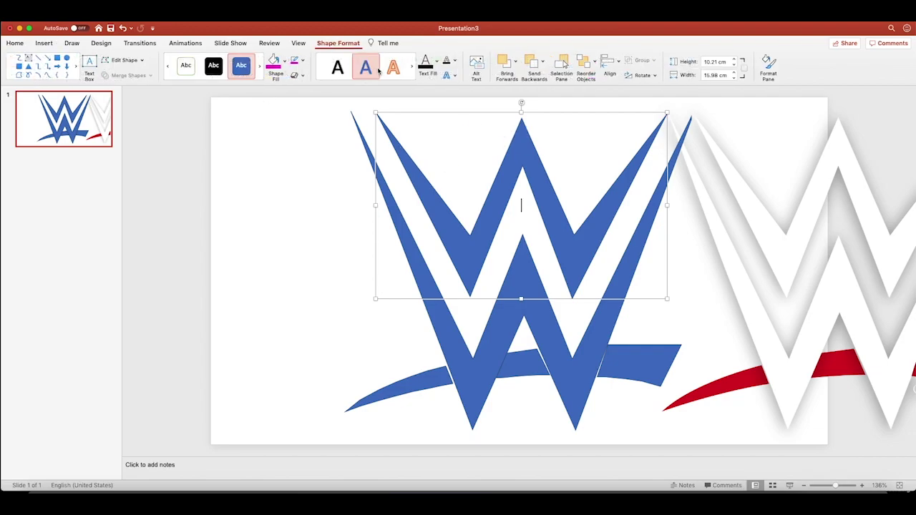
click(285, 63)
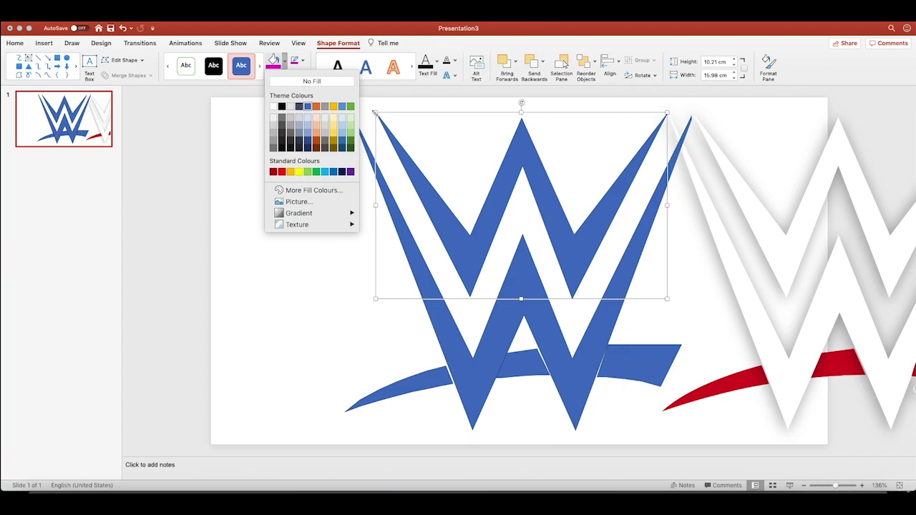
click(350, 106)
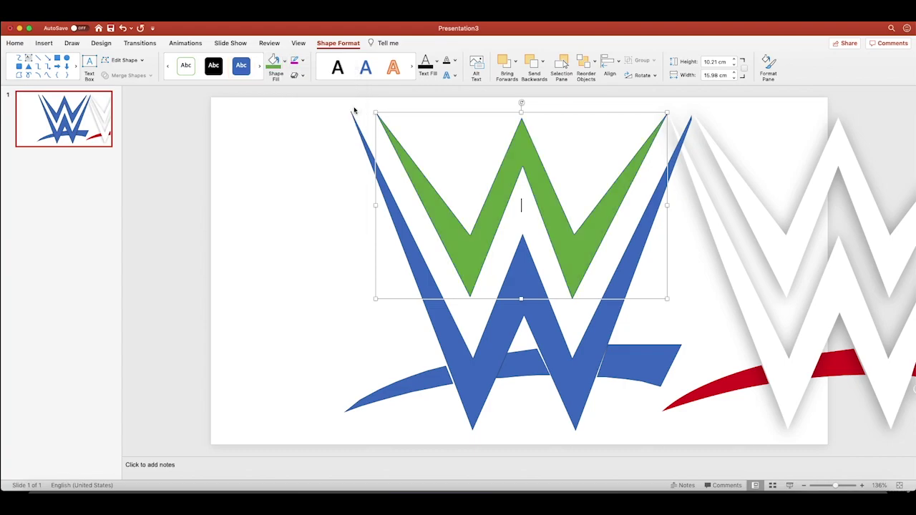
Fill the lower W shape with the same green and all three swoosh segments with the standard purple.
click(435, 302)
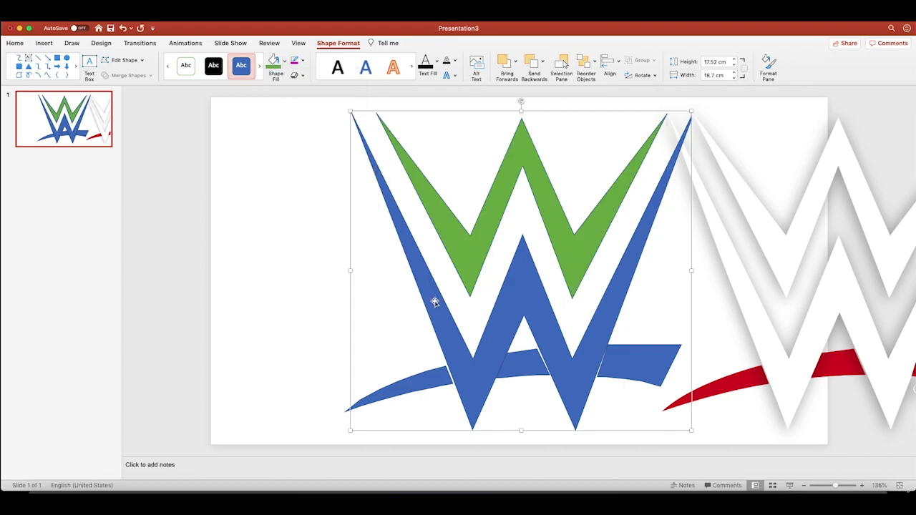
click(274, 63)
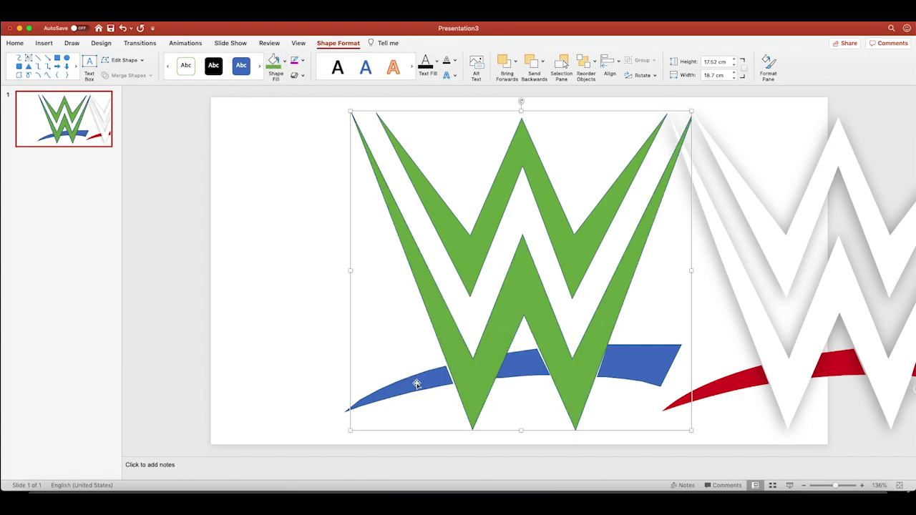
click(416, 385)
click(285, 63)
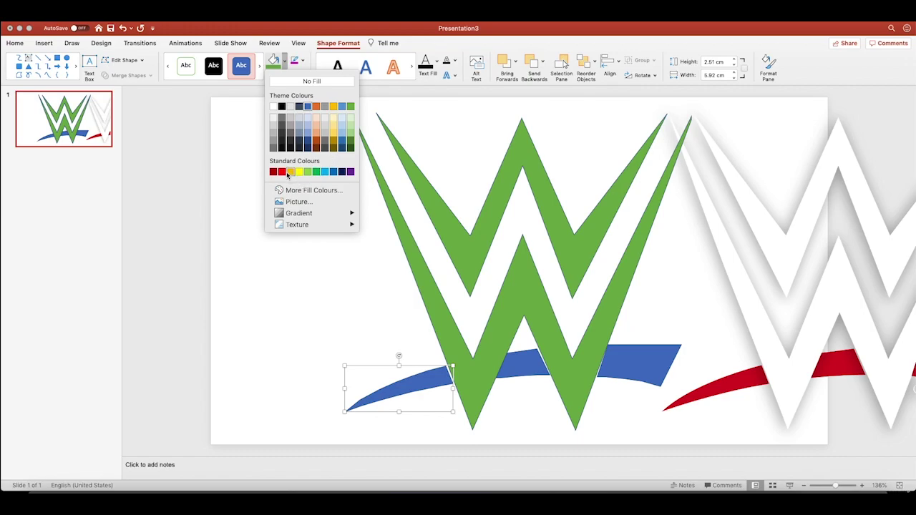
click(351, 172)
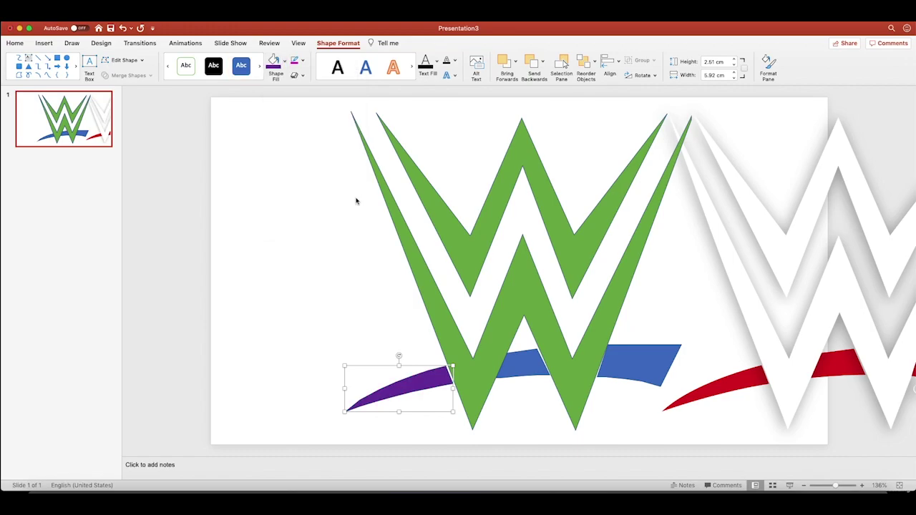
click(516, 360)
click(273, 63)
key(Tab)
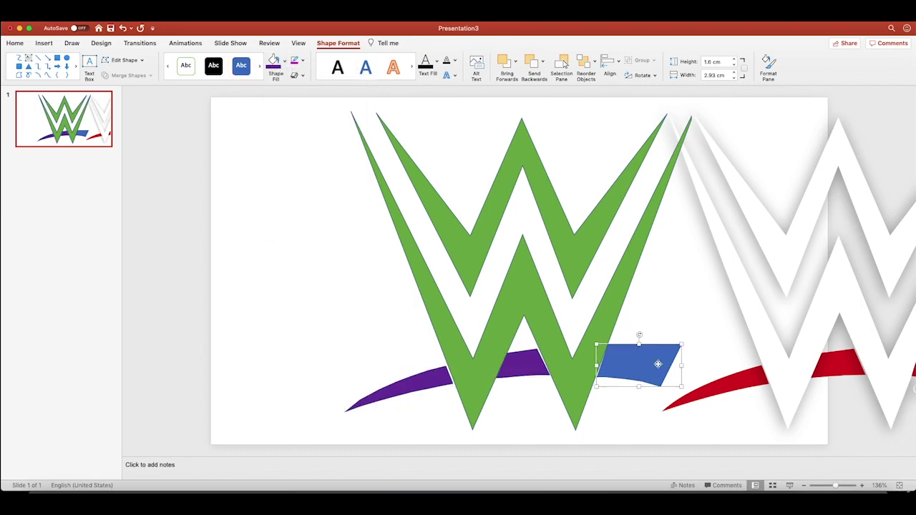
click(274, 63)
Move the original logo picture to the other side of the traced logo, clear of the green and purple shapes.
drag(811, 291, 200, 267)
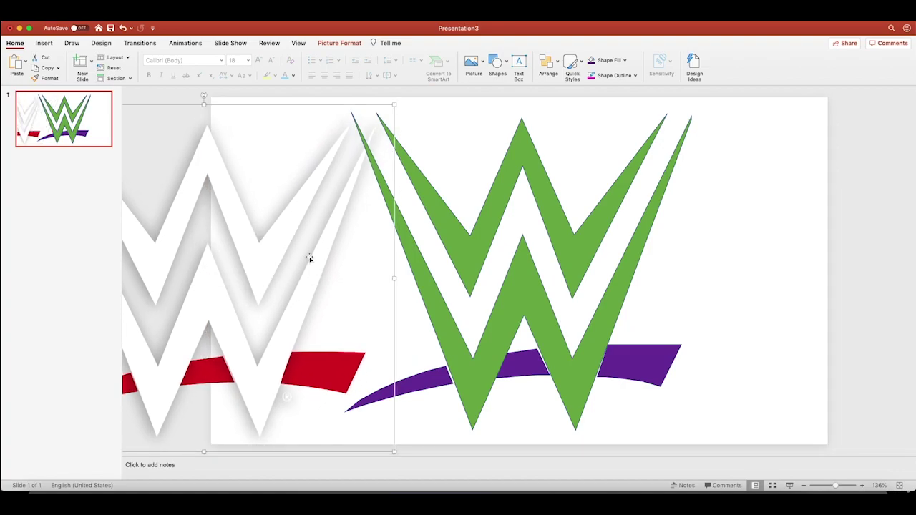
drag(327, 267, 277, 261)
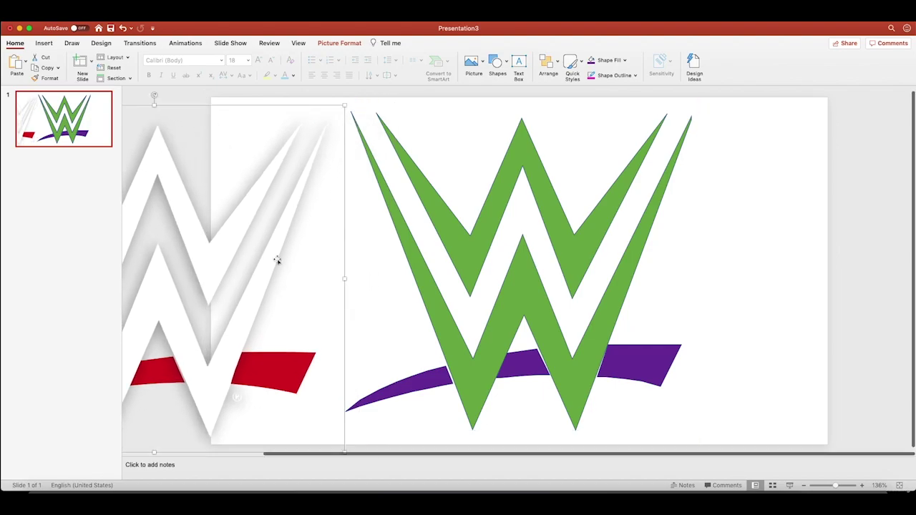
Apply the outer shadow preset that falls straight down to the upper W shape.
click(471, 268)
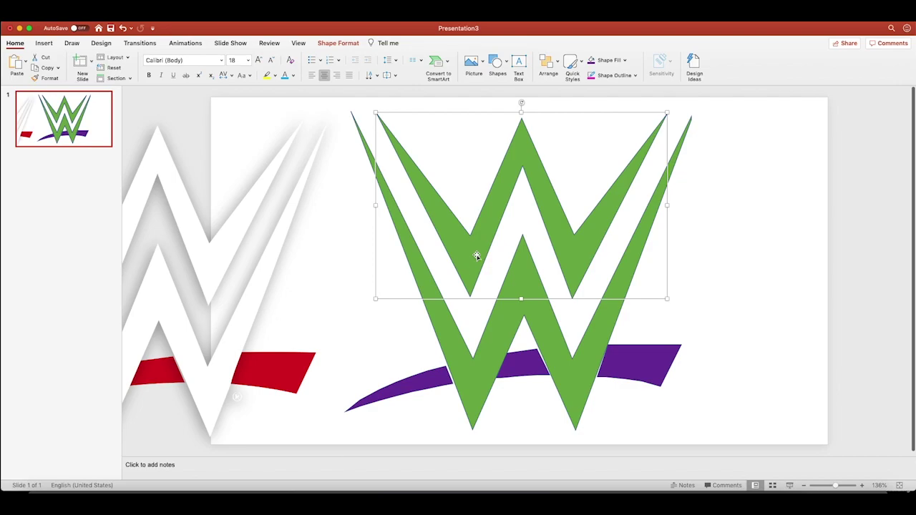
click(337, 43)
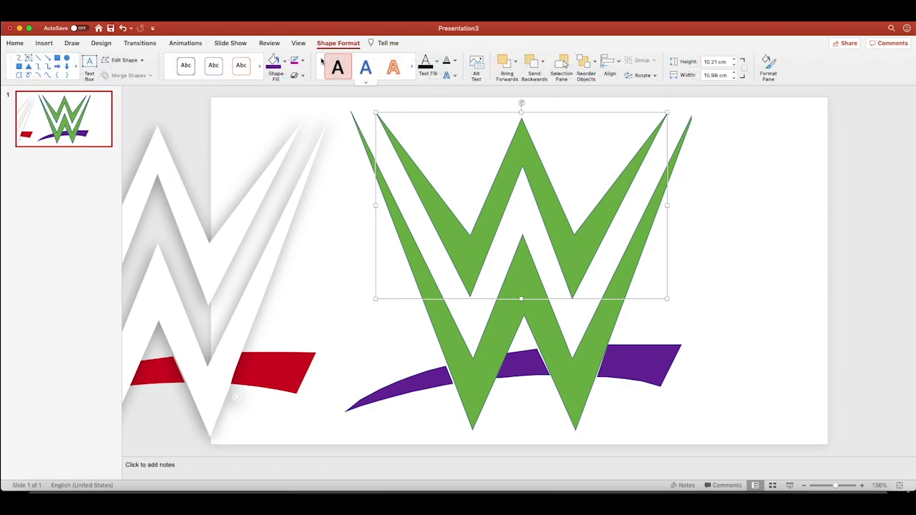
click(301, 75)
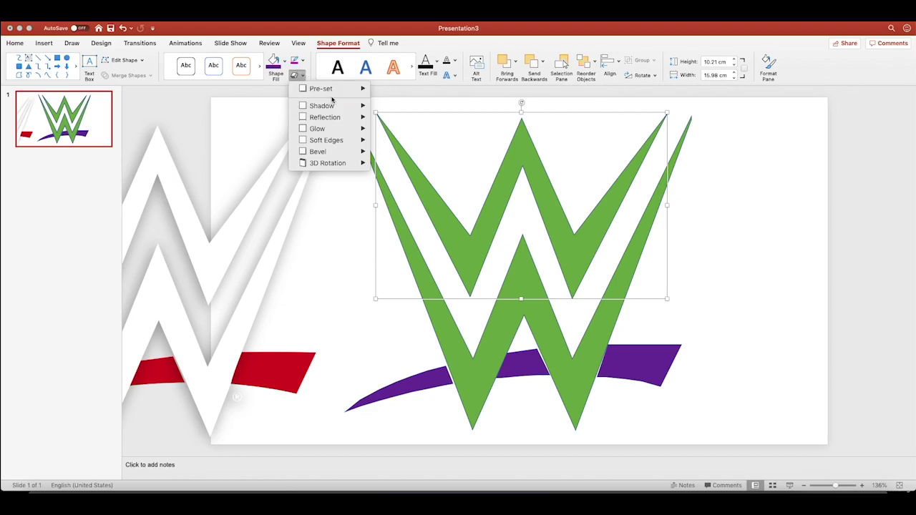
mouse_move(329, 106)
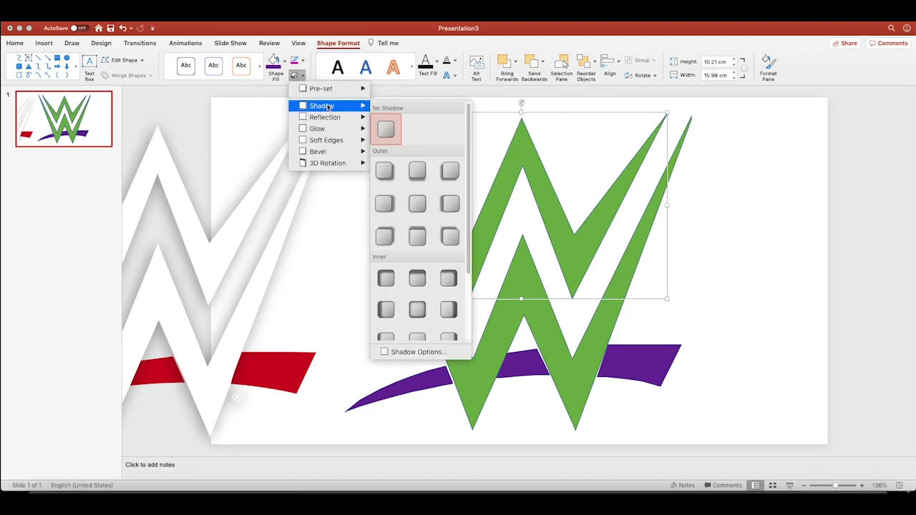
click(418, 170)
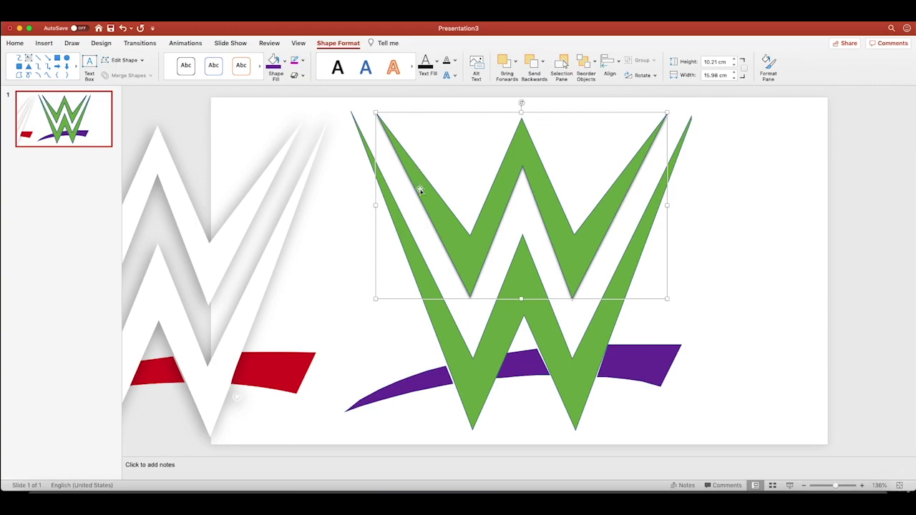
Give the lower W shape the same downward outer shadow preset as the upper W.
click(489, 318)
click(303, 77)
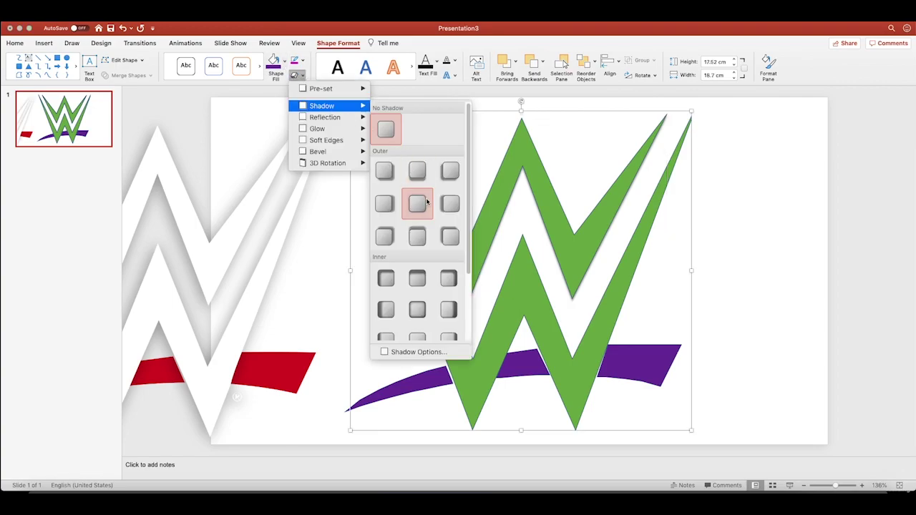
click(417, 173)
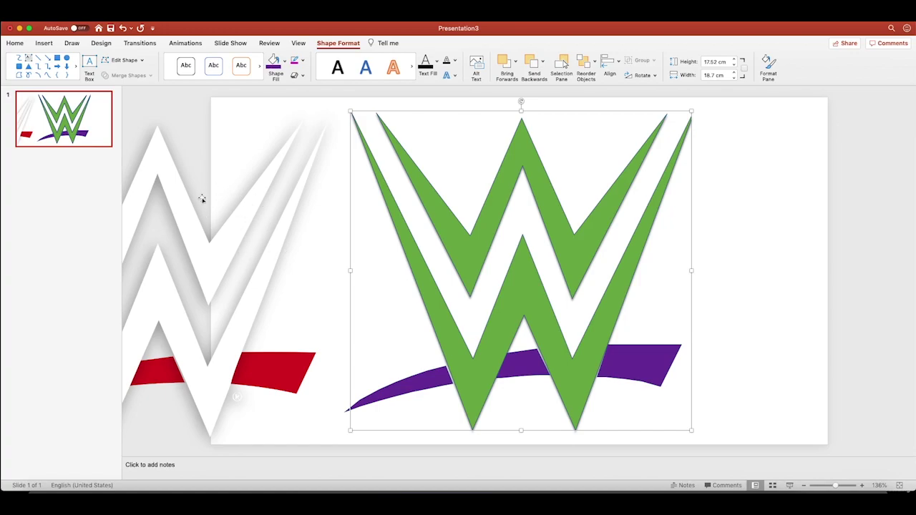
Set the lower W's shadow size to 102% and its blur to 23 pt.
click(296, 75)
mouse_move(337, 106)
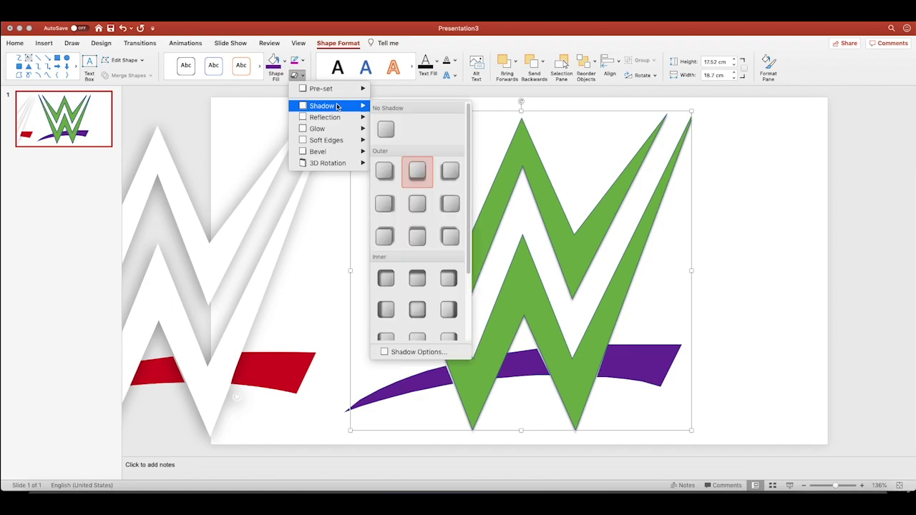
click(424, 353)
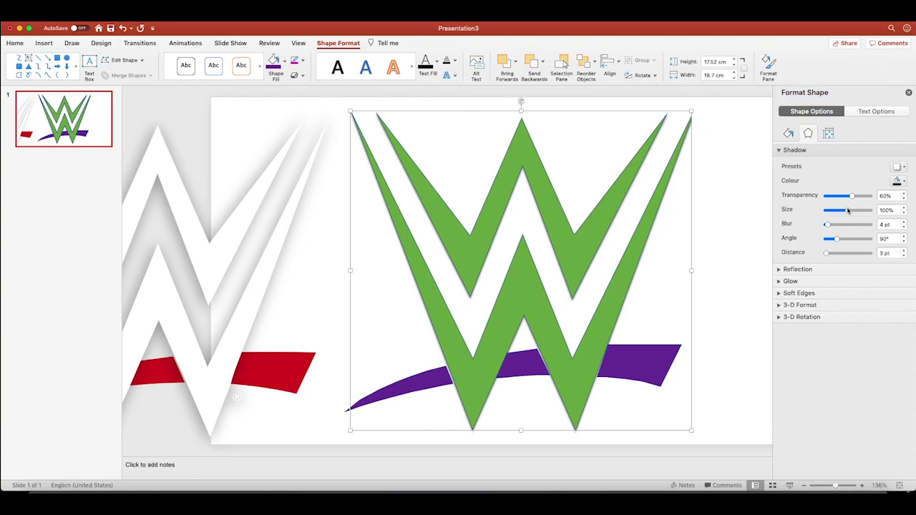
drag(849, 212, 837, 225)
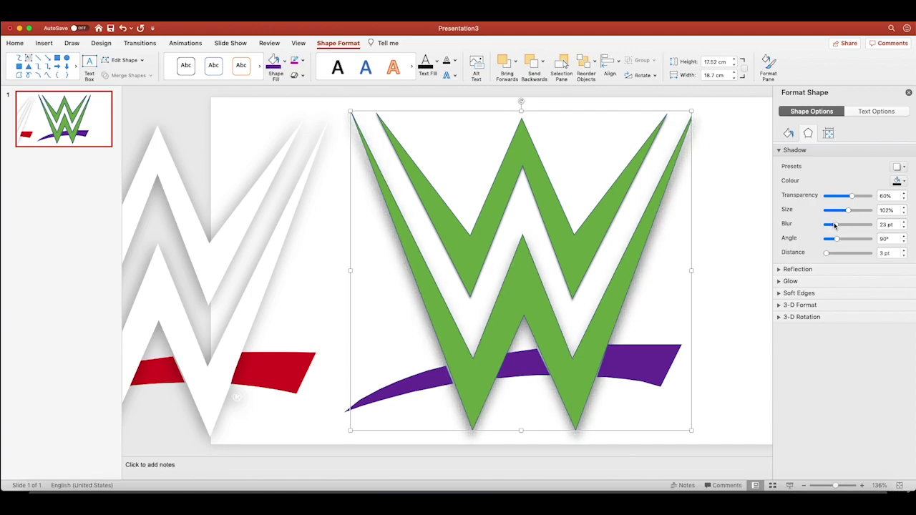
Set the upper W's shadow size to 101% and its blur to 20 pt.
click(531, 139)
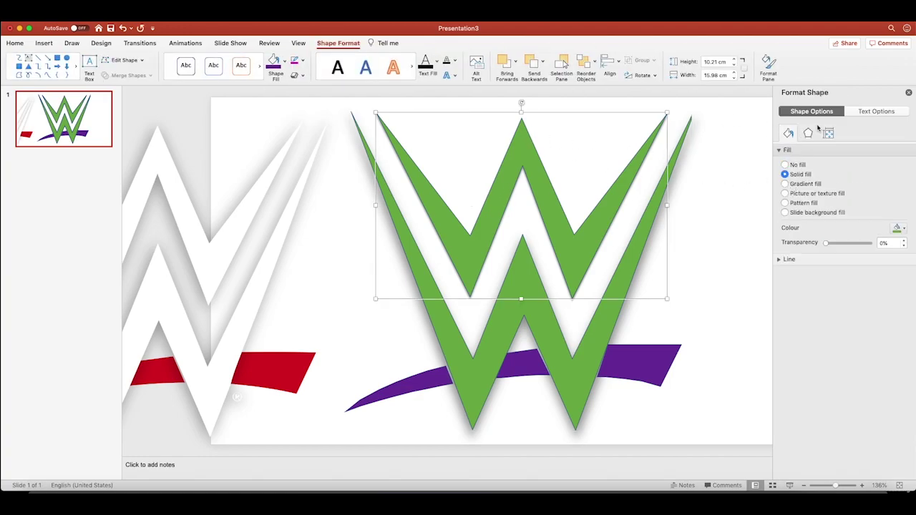
click(809, 134)
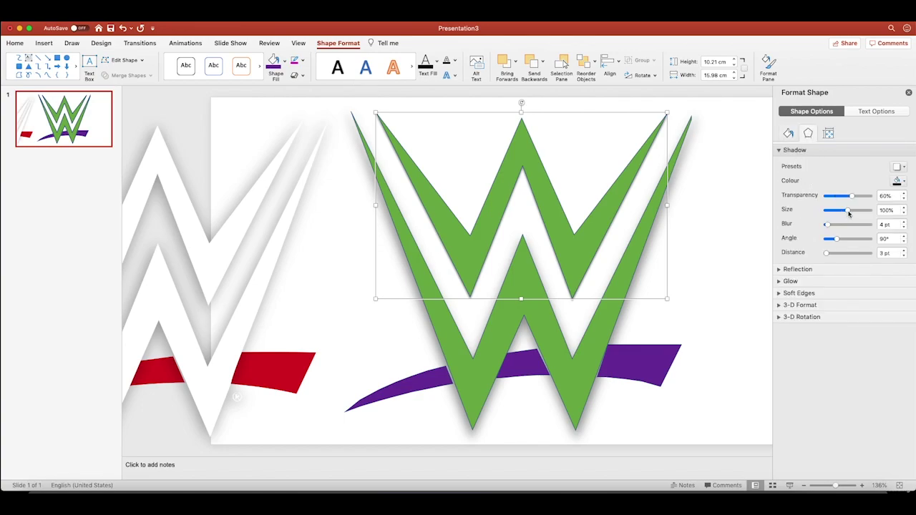
drag(847, 213, 838, 226)
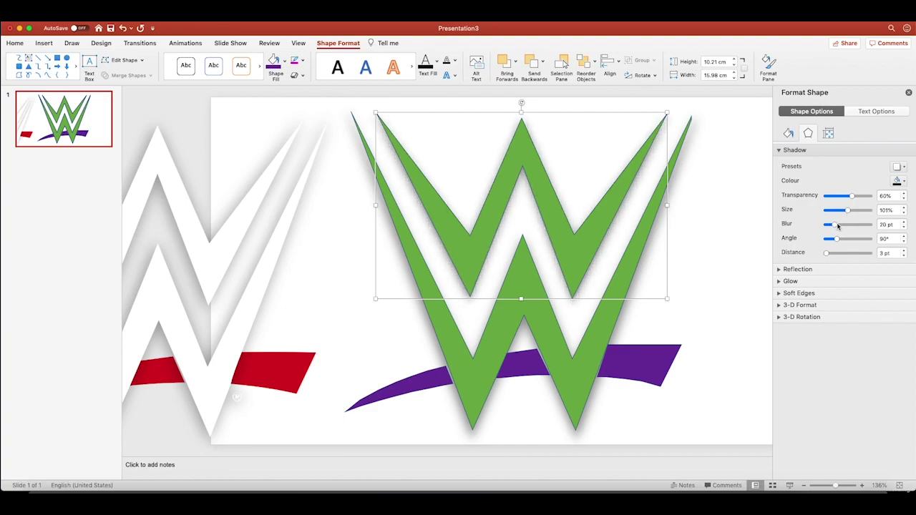
click(684, 192)
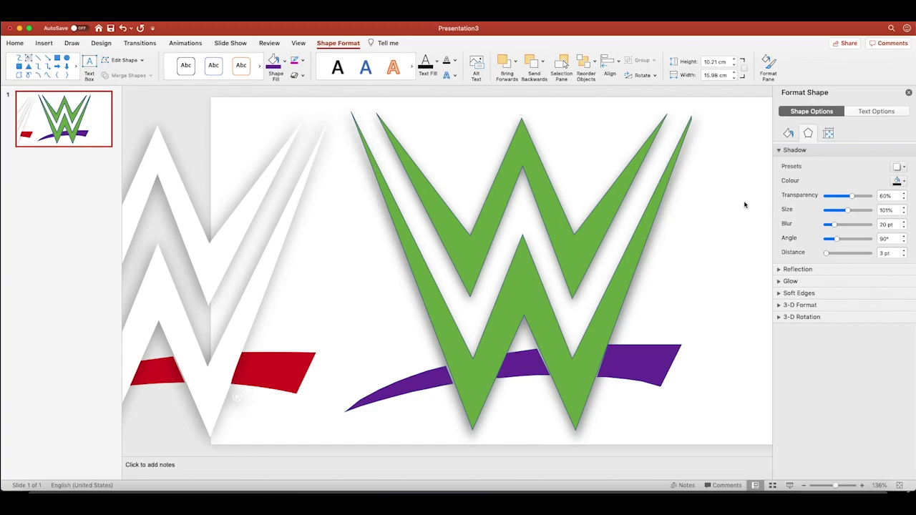
Remove the outline from both the upper and the lower W shapes.
click(526, 139)
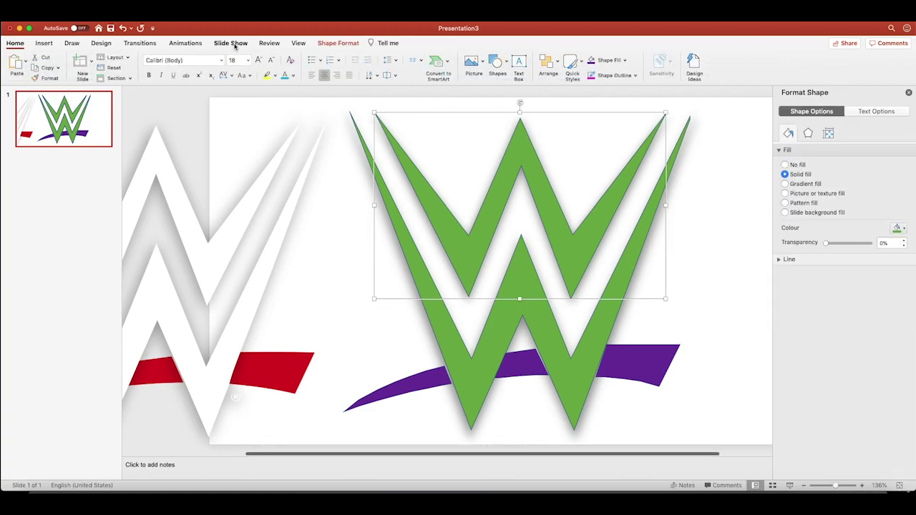
click(338, 43)
click(304, 63)
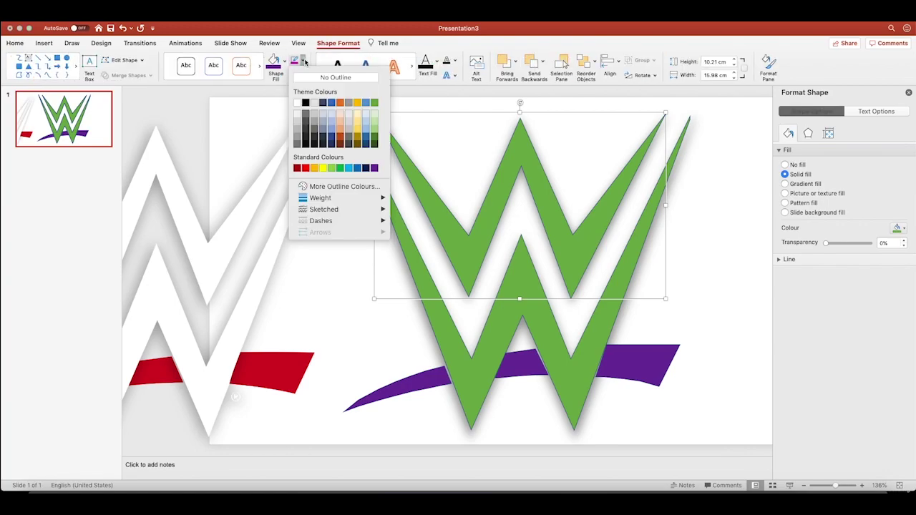
click(313, 81)
click(499, 333)
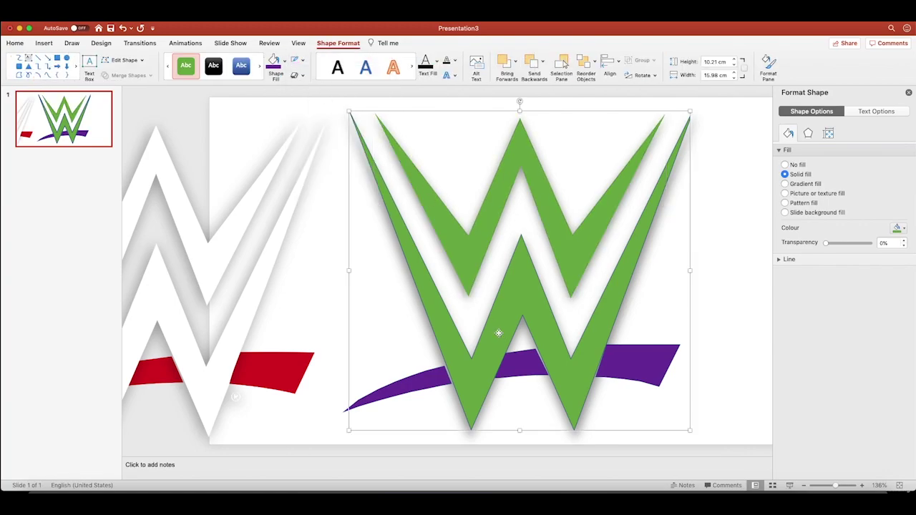
click(294, 61)
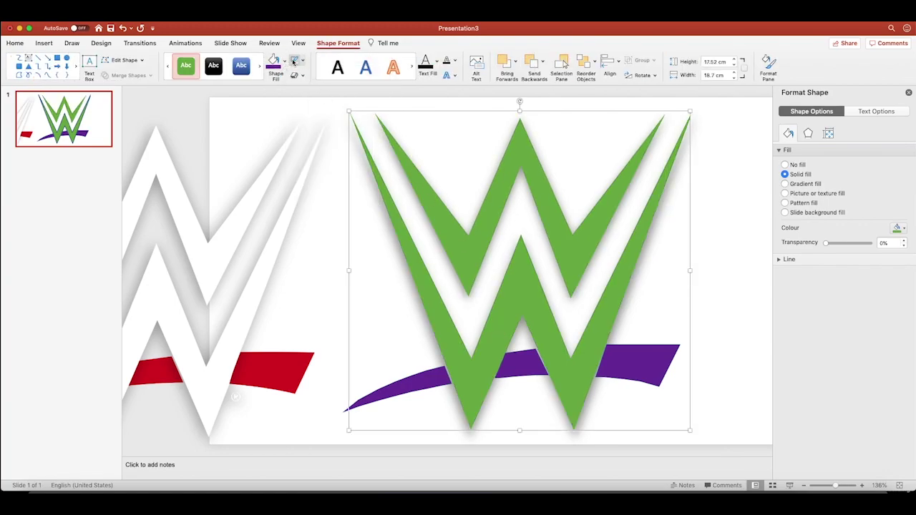
click(702, 262)
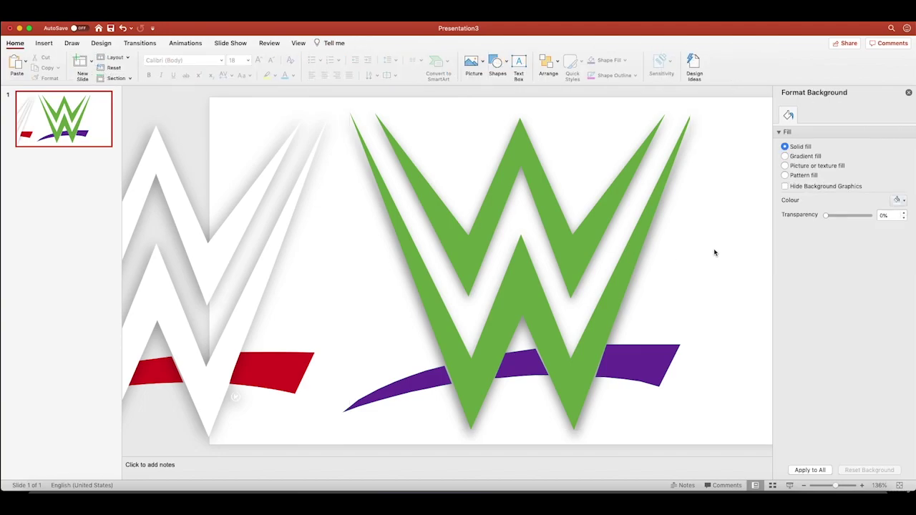
Zoom out to 70% to compare the recreated logo with the original picture.
click(804, 487)
click(805, 487)
click(805, 487)
click(805, 486)
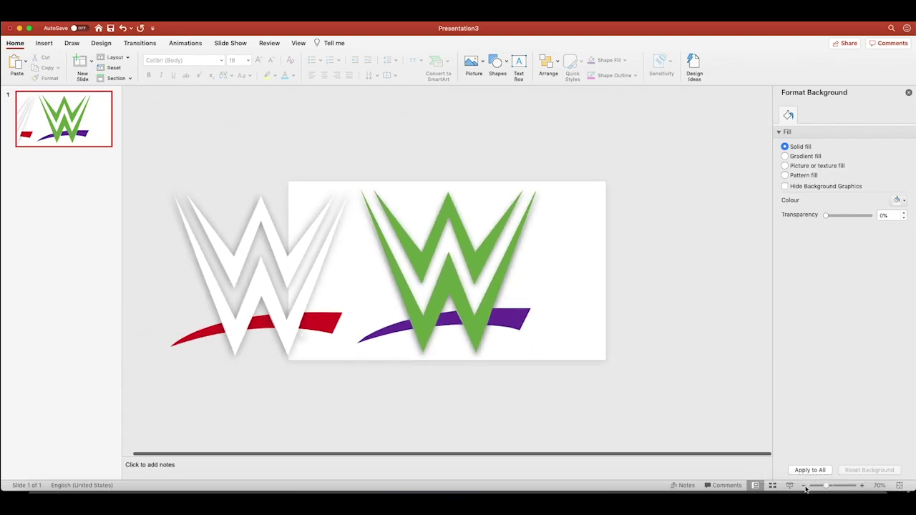